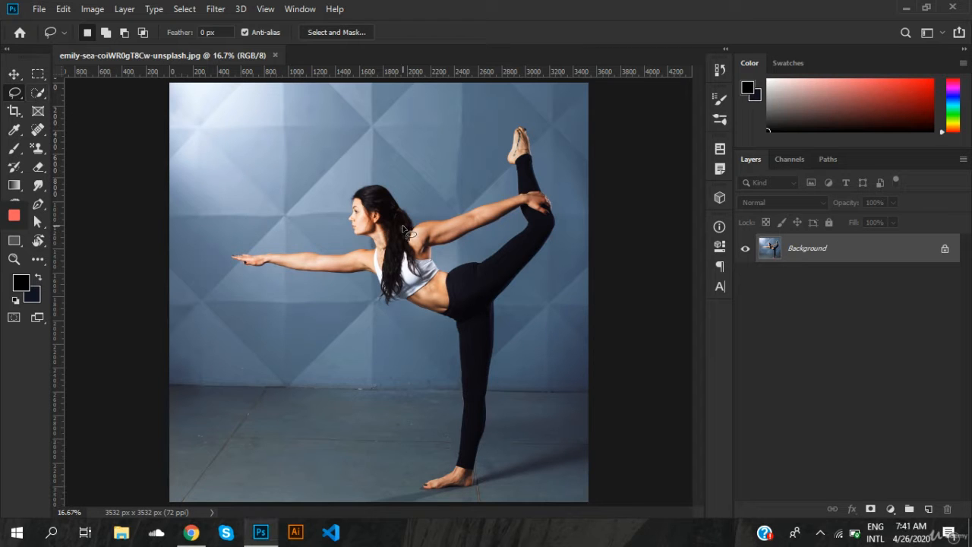
- Select the woman's whole figure with the Quick Selection tool, including her hair, torso, both arms, legs and feet
{"action": "left_click_drag", "start_coordinate": [38, 92], "coordinate": [77, 93]}
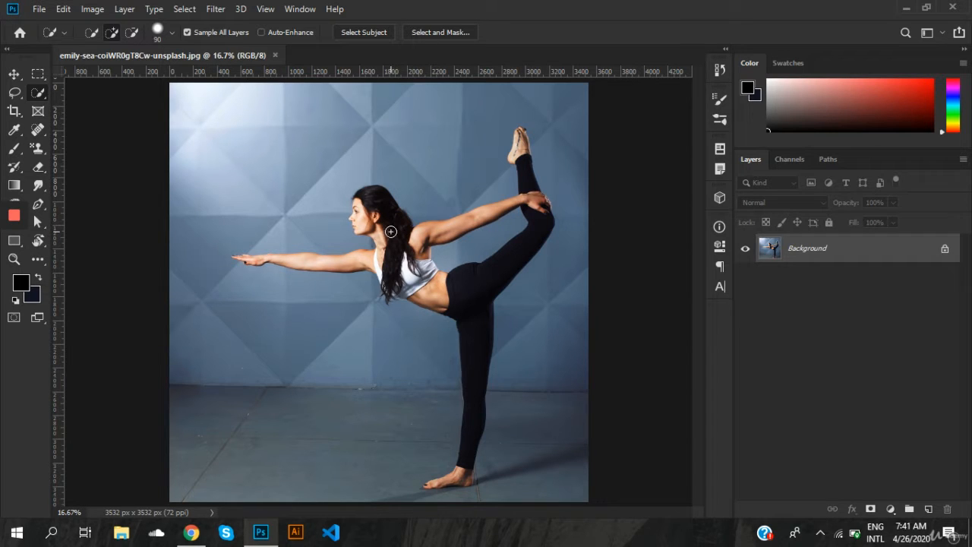
{"action": "left_click", "coordinate": [375, 213]}
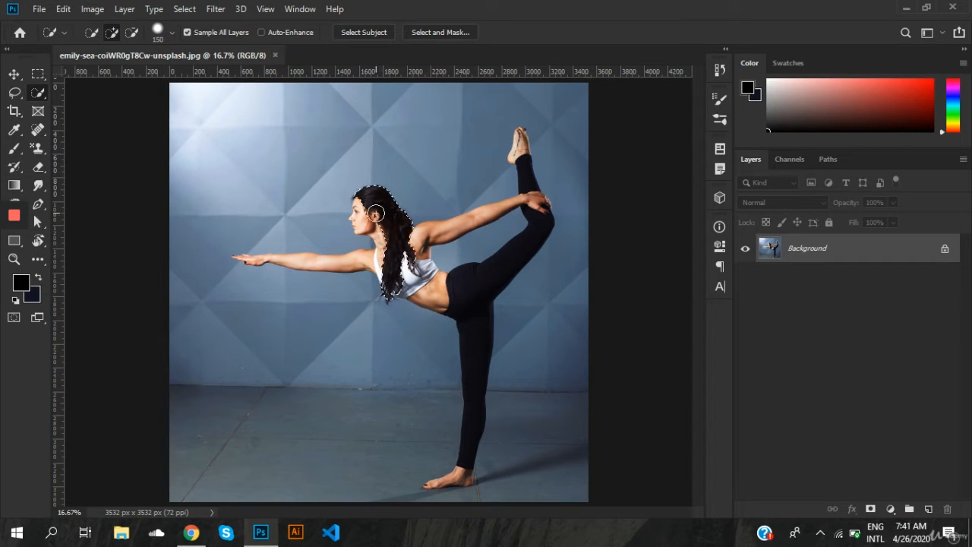
{"action": "left_click_drag", "start_coordinate": [368, 213], "coordinate": [377, 228]}
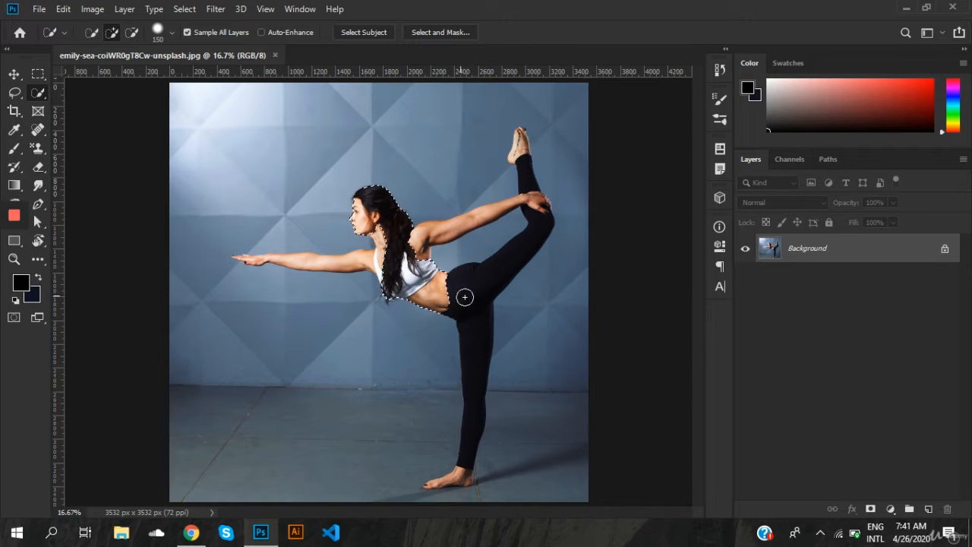
{"action": "left_click_drag", "start_coordinate": [485, 282], "coordinate": [495, 279]}
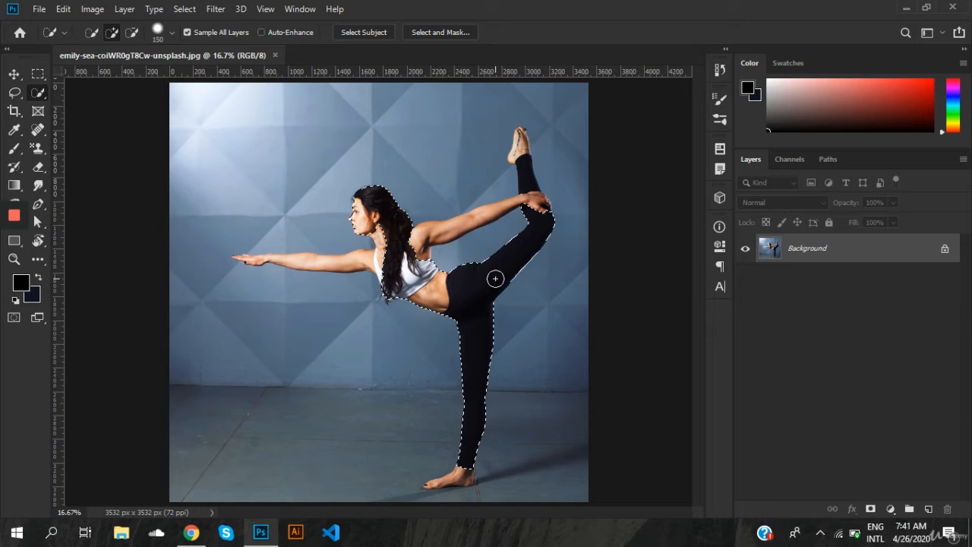
{"action": "left_click", "coordinate": [533, 199]}
{"action": "left_click_drag", "start_coordinate": [529, 167], "coordinate": [520, 141]}
{"action": "left_click", "coordinate": [519, 140]}
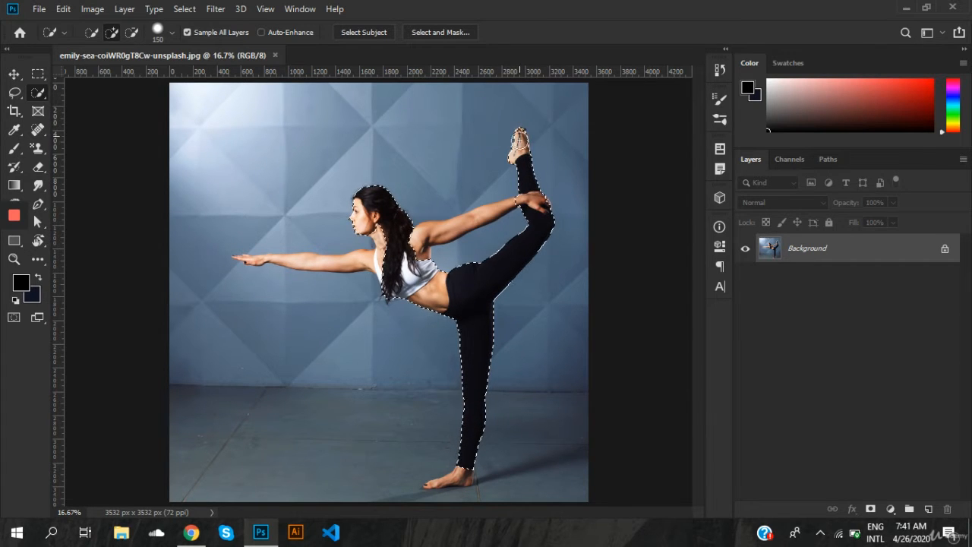
{"action": "left_click_drag", "start_coordinate": [455, 222], "coordinate": [470, 218]}
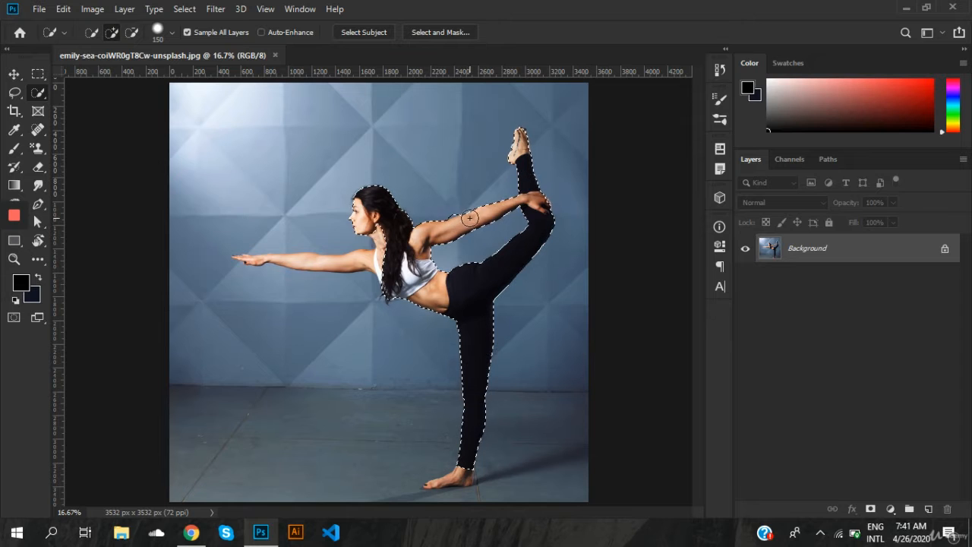
{"action": "key", "text": "alt"}
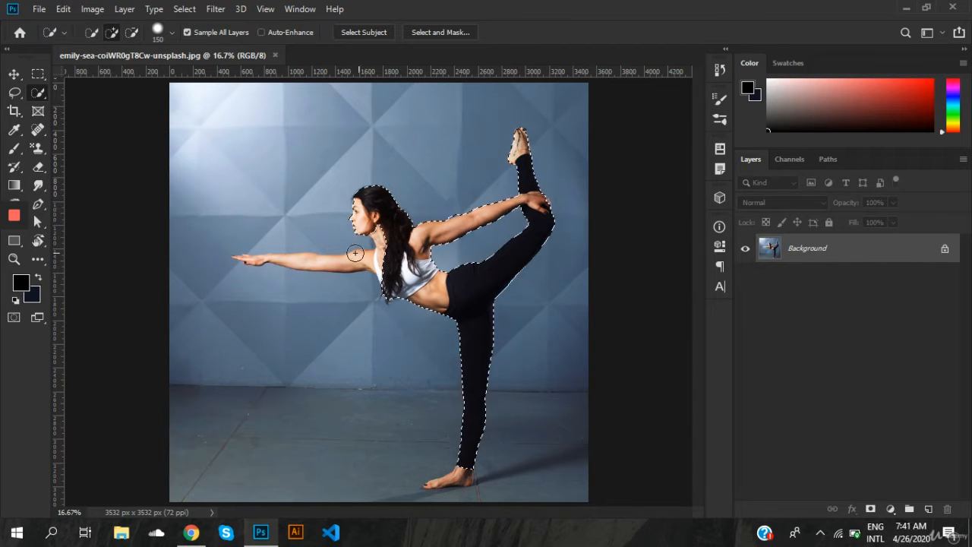
{"action": "left_click", "coordinate": [316, 260]}
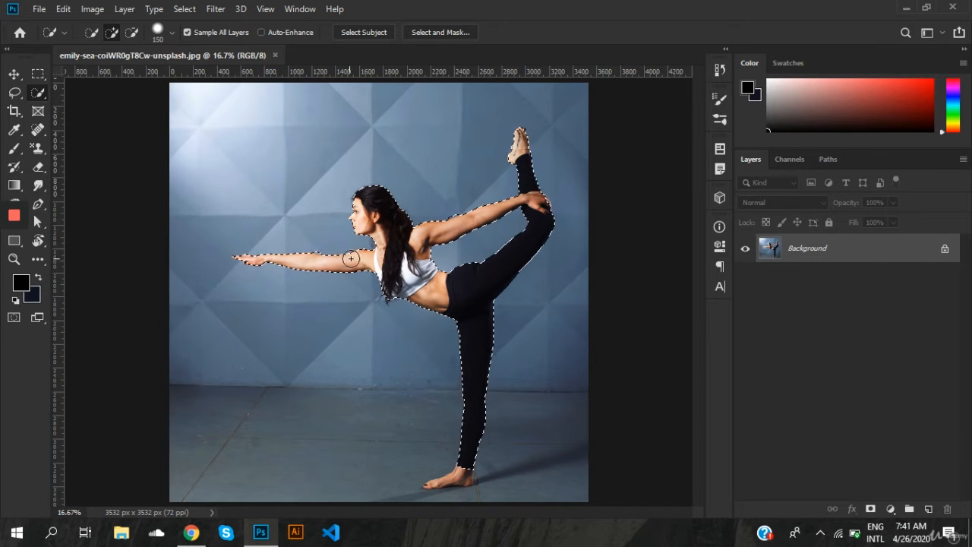
{"action": "left_click", "coordinate": [457, 477]}
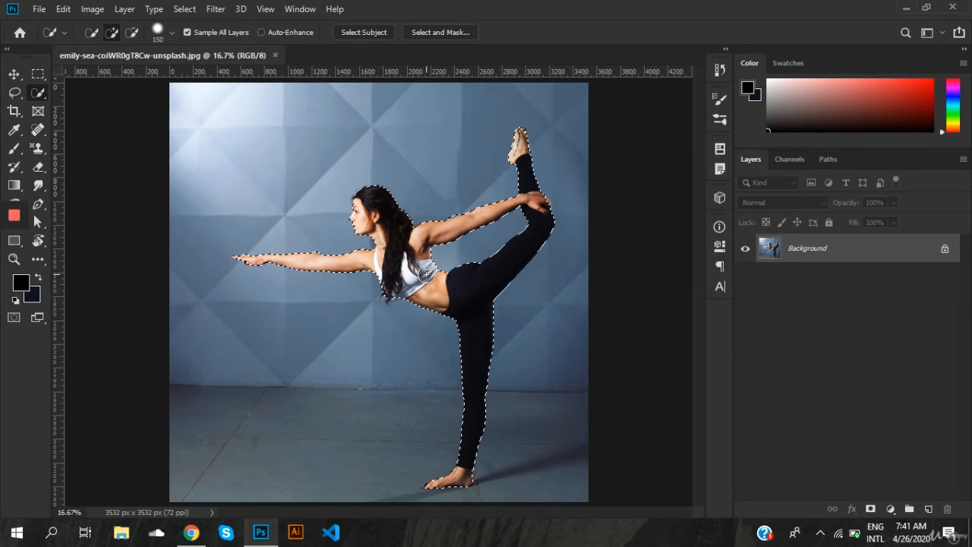
- Copy the selected woman to a new layer and hide the Background layer
{"action": "key", "text": "ctrl+j"}
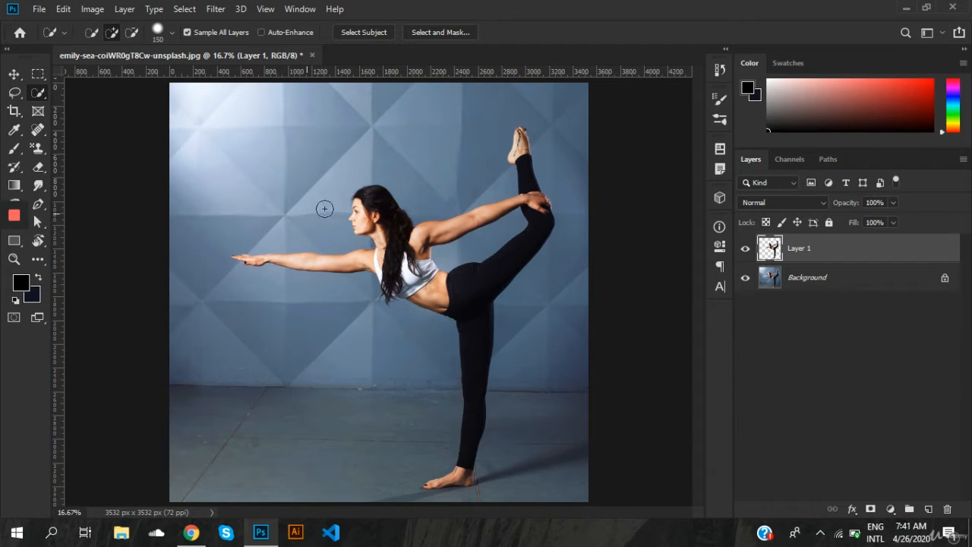
{"action": "left_click", "coordinate": [745, 278]}
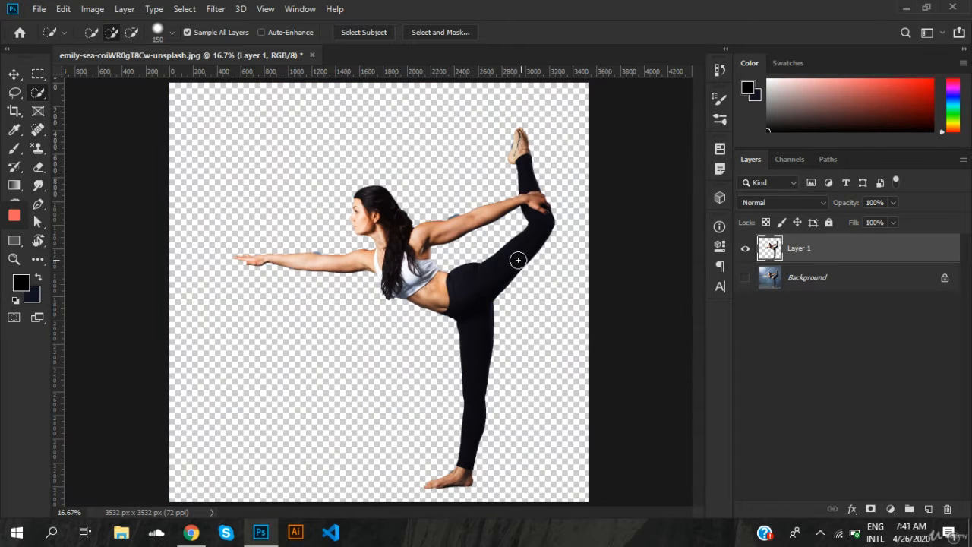
- Scale the woman cut-out on Layer 1 down proportionally to about 89.6% with Free Transform
{"action": "key", "text": "v"}
{"action": "mouse_move", "coordinate": [459, 298]}
{"action": "left_mouse_down"}
{"action": "mouse_move", "coordinate": [387, 281]}
{"action": "mouse_move", "coordinate": [466, 289]}
{"action": "mouse_move", "coordinate": [450, 289]}
{"action": "mouse_move", "coordinate": [454, 296]}
{"action": "left_mouse_up"}
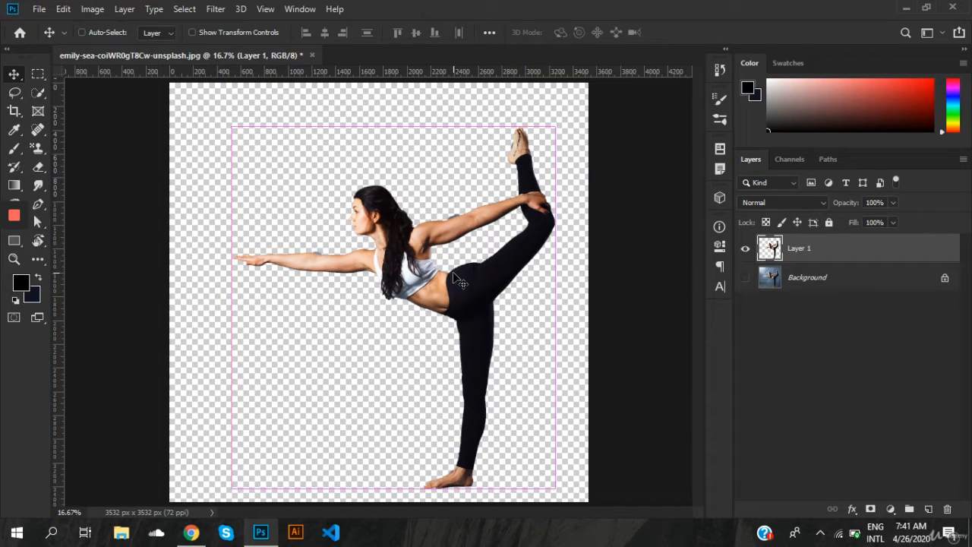
{"action": "key", "text": "ctrl+t"}
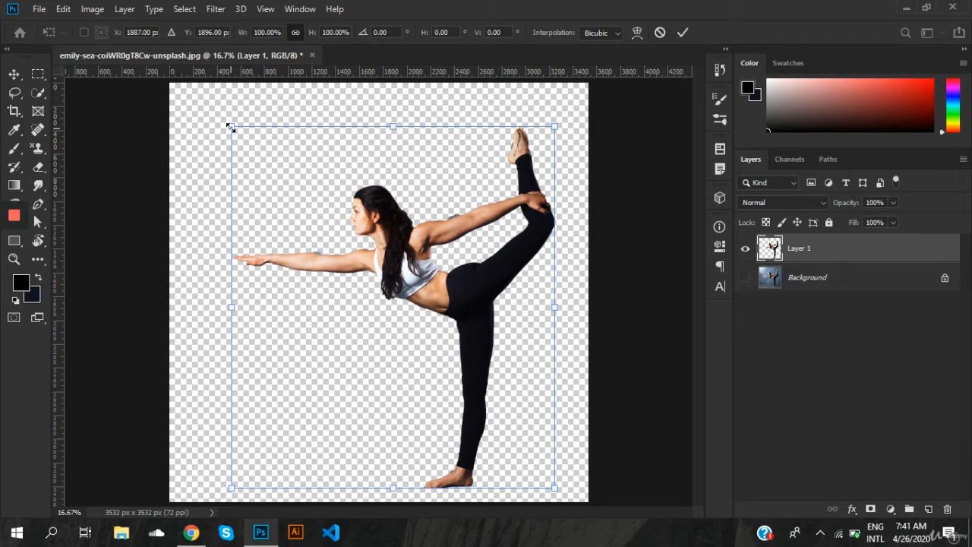
{"action": "left_click_drag", "start_coordinate": [231, 127], "coordinate": [290, 130]}
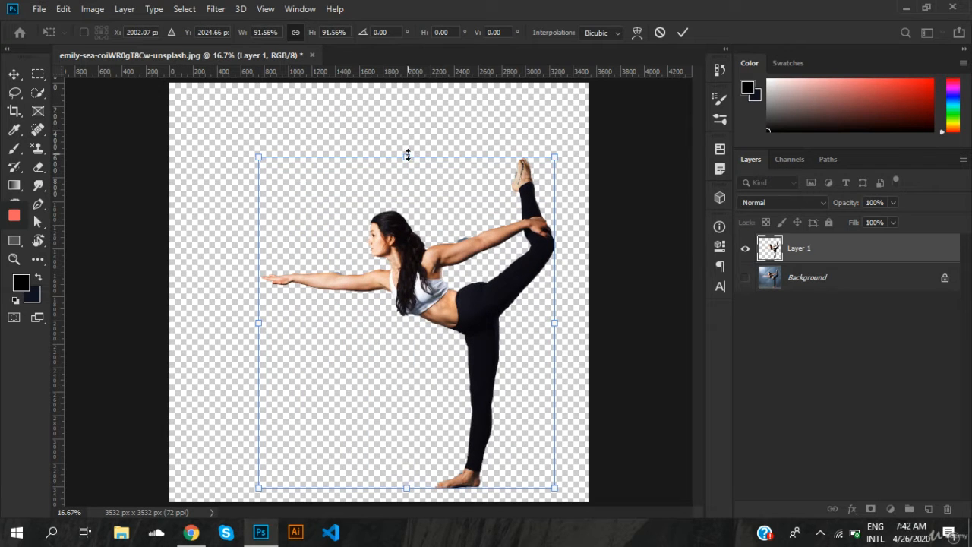
{"action": "mouse_move", "coordinate": [407, 161]}
{"action": "left_mouse_down"}
{"action": "mouse_move", "coordinate": [404, 172]}
{"action": "mouse_move", "coordinate": [405, 164]}
{"action": "left_mouse_up"}
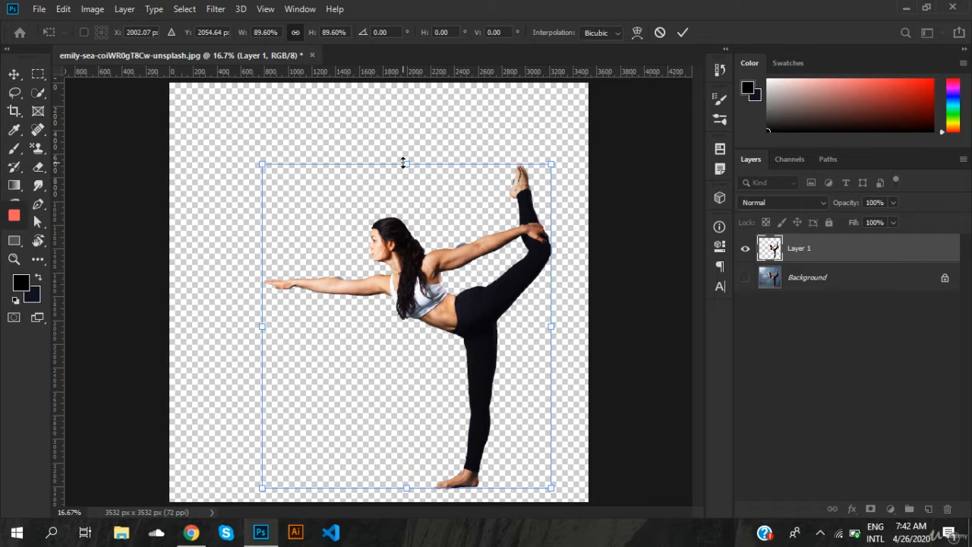
{"action": "left_click_drag", "start_coordinate": [403, 162], "coordinate": [401, 292]}
{"action": "key", "text": "ctrl+z"}
{"action": "double_click", "coordinate": [508, 249]}
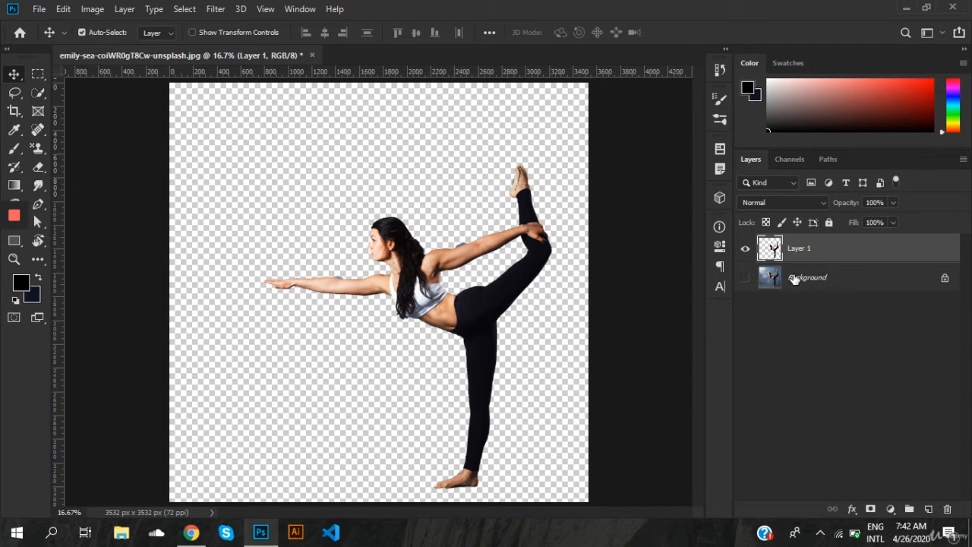
- Select the Background layer, float the tool palette over the canvas, and set the foreground color to green (RGB 54, 166, 24)
{"action": "left_click", "coordinate": [835, 270]}
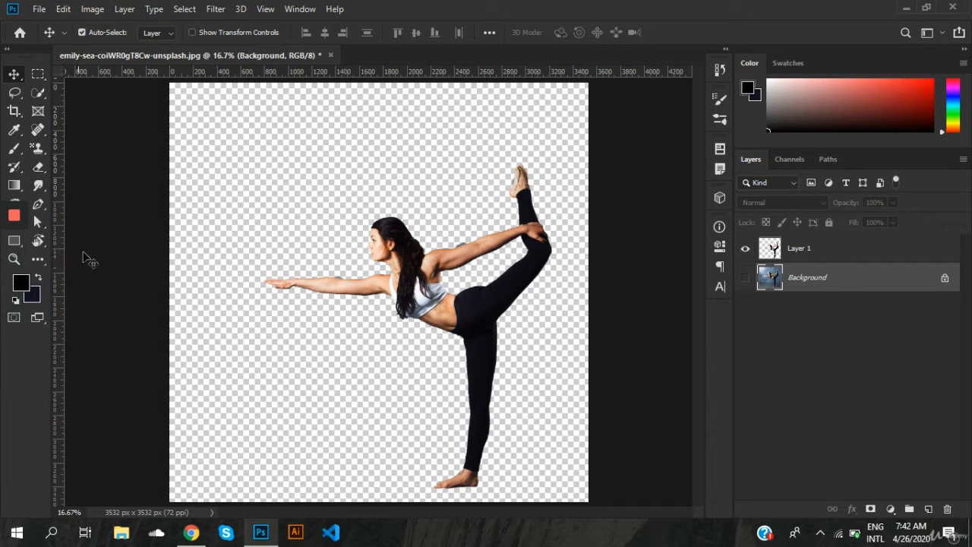
{"action": "left_click_drag", "start_coordinate": [22, 56], "coordinate": [91, 114]}
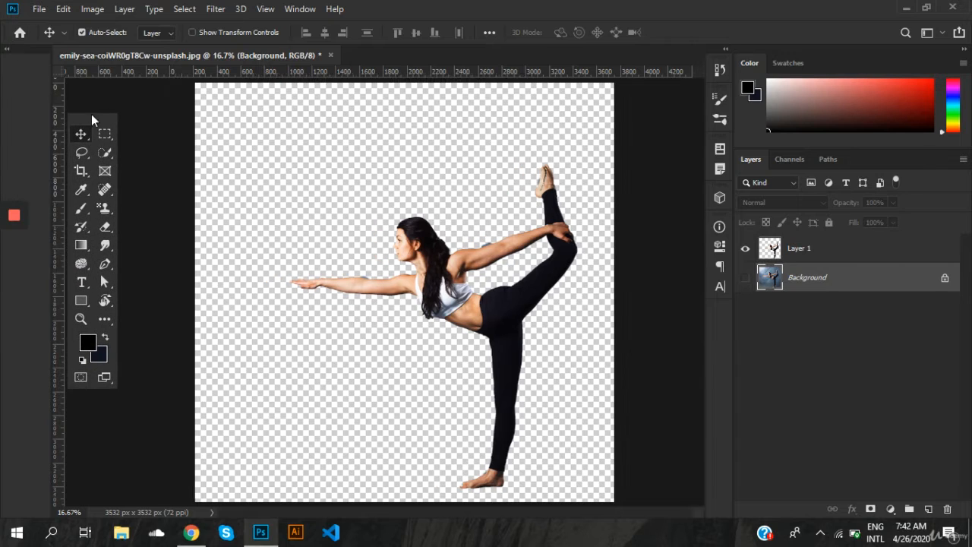
{"action": "left_click", "coordinate": [88, 344]}
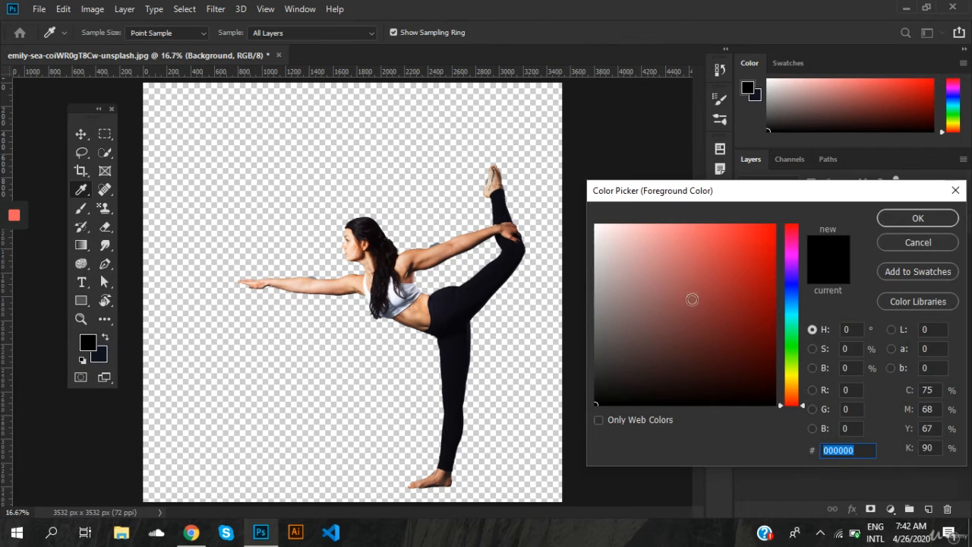
{"action": "left_click", "coordinate": [794, 353]}
{"action": "left_click", "coordinate": [752, 305]}
{"action": "left_click", "coordinate": [750, 287]}
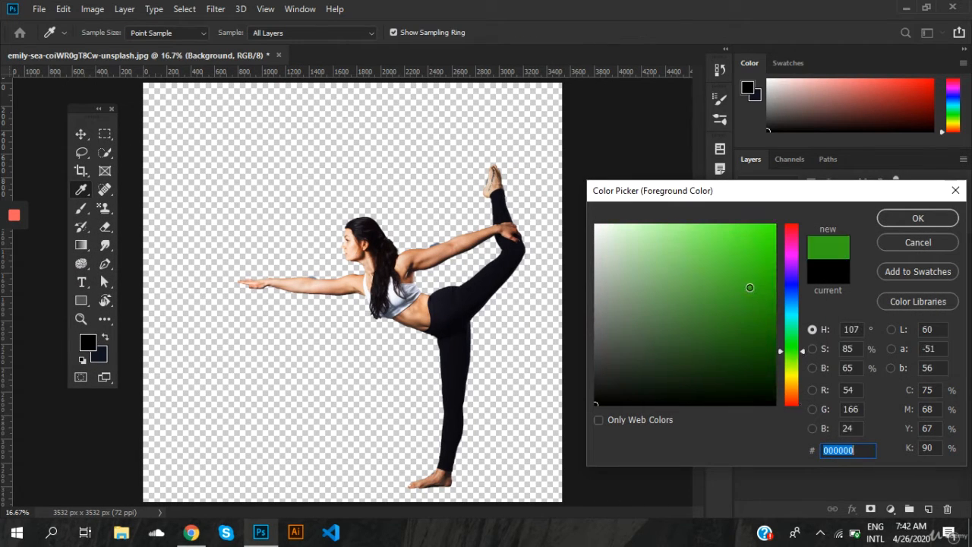
{"action": "left_click", "coordinate": [917, 218]}
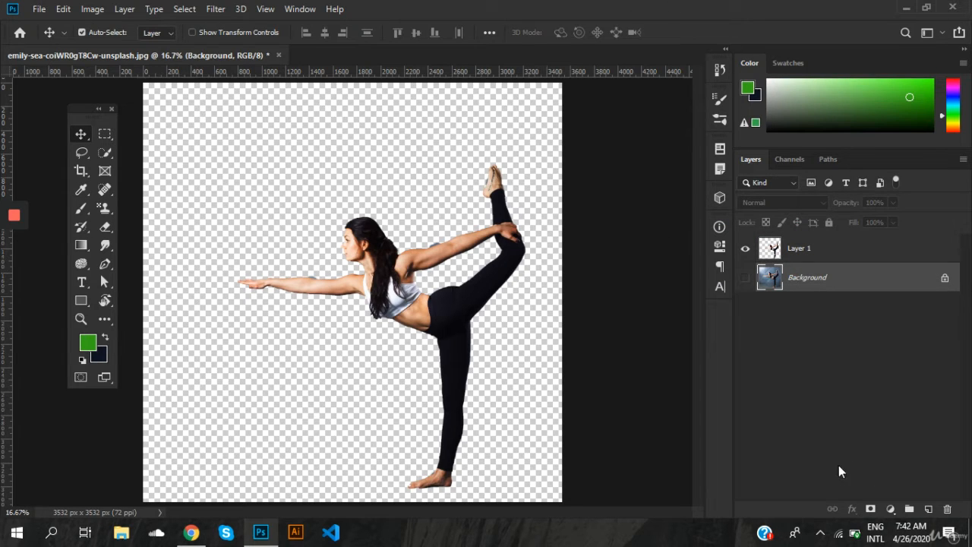
- Add a new layer between the woman cut-out and the Background layer and fill it with the green foreground color
{"action": "left_click", "coordinate": [928, 509]}
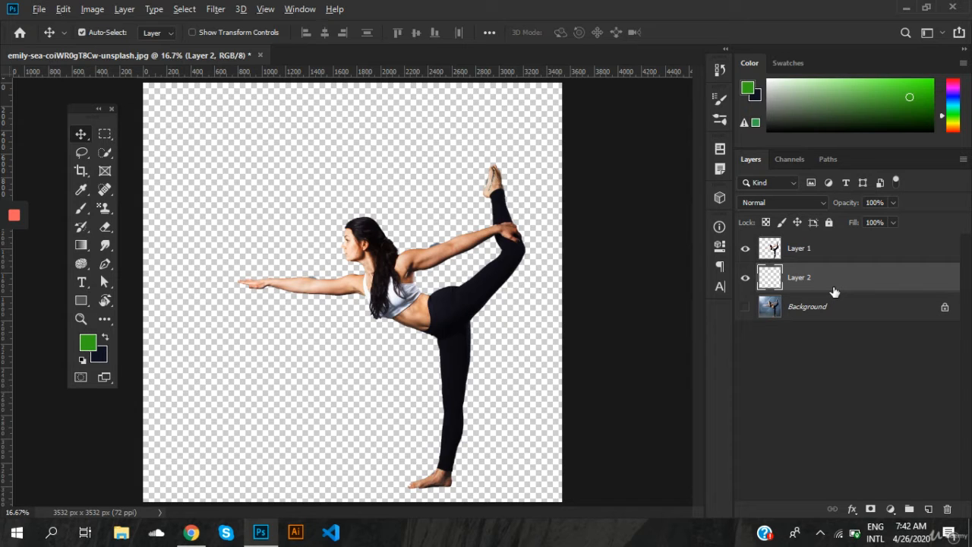
{"action": "key", "text": "alt+BackSpace"}
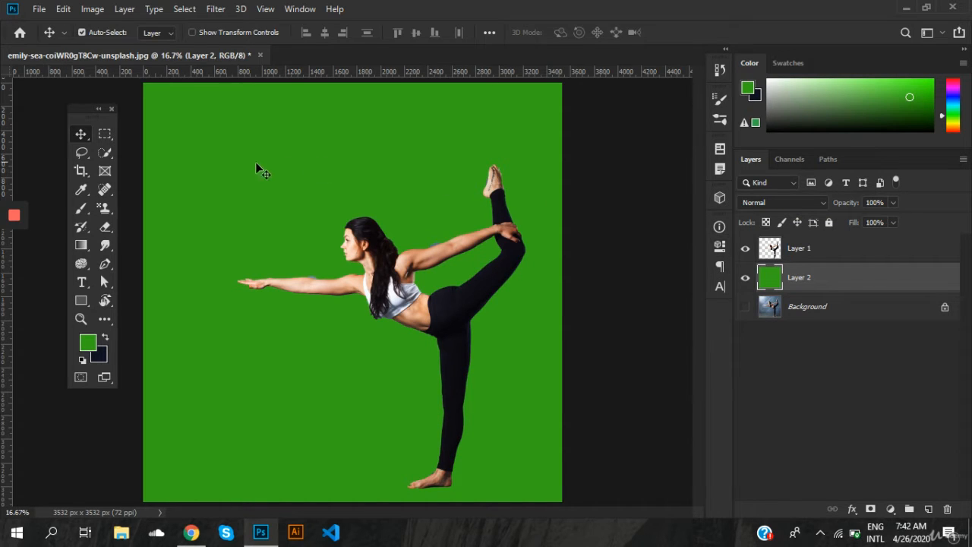
- Draw a horizontal linear gradient across the full canvas width on Layer 2, running from white to black
{"action": "left_click", "coordinate": [82, 245]}
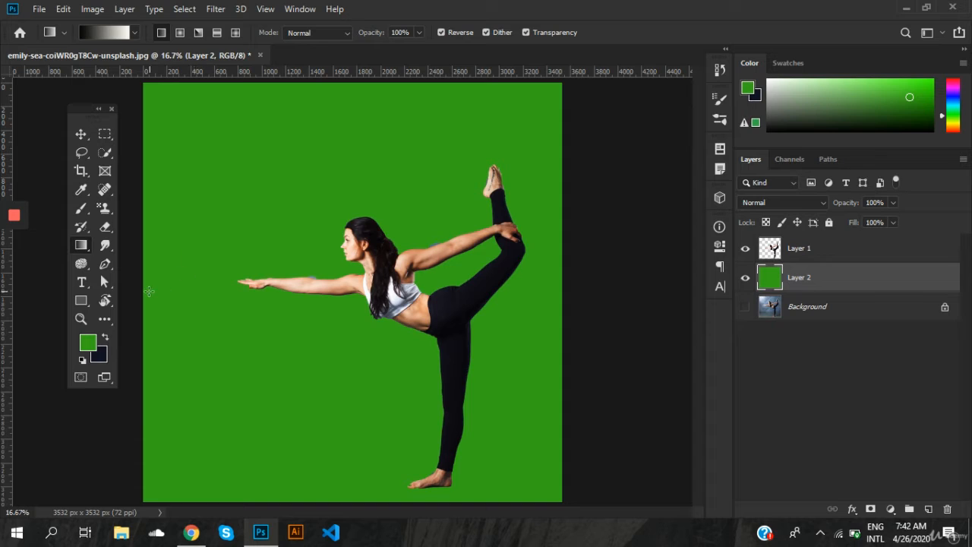
{"action": "left_click_drag", "start_coordinate": [146, 299], "coordinate": [554, 298]}
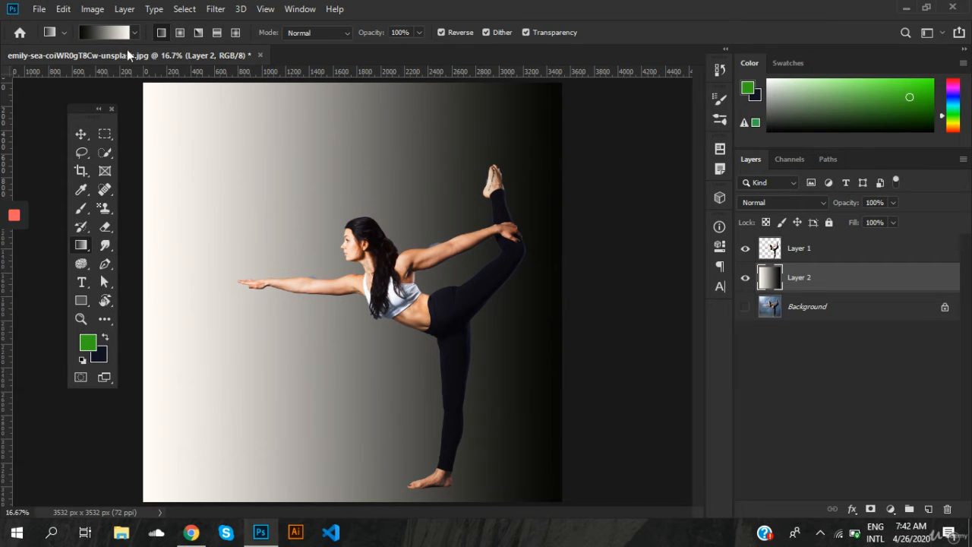
- Append the Metals gradients to the gradient presets and browse through the preset list
{"action": "left_click", "coordinate": [135, 32]}
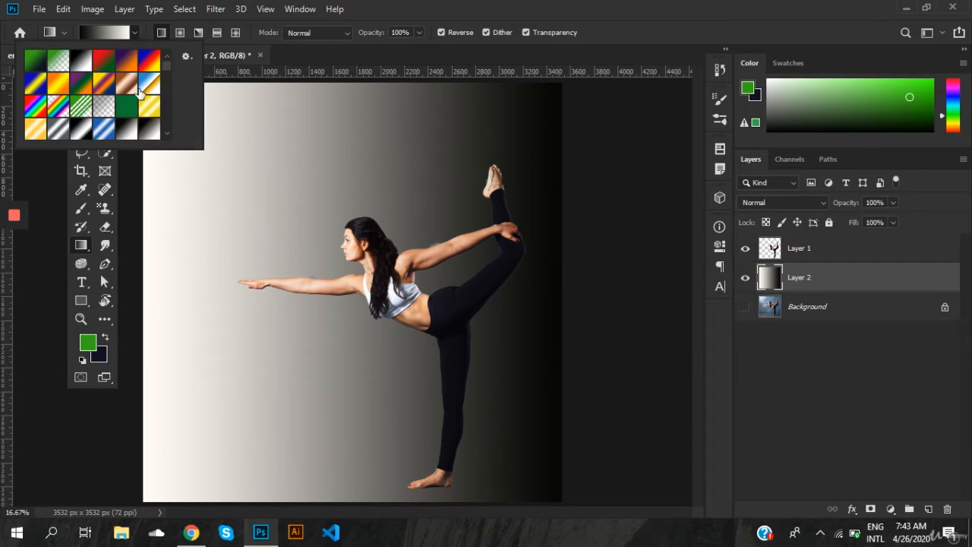
{"action": "scroll", "coordinate": [138, 104], "scroll_direction": "down", "scroll_amount": 3}
{"action": "scroll", "coordinate": [138, 104], "scroll_direction": "down", "scroll_amount": 10}
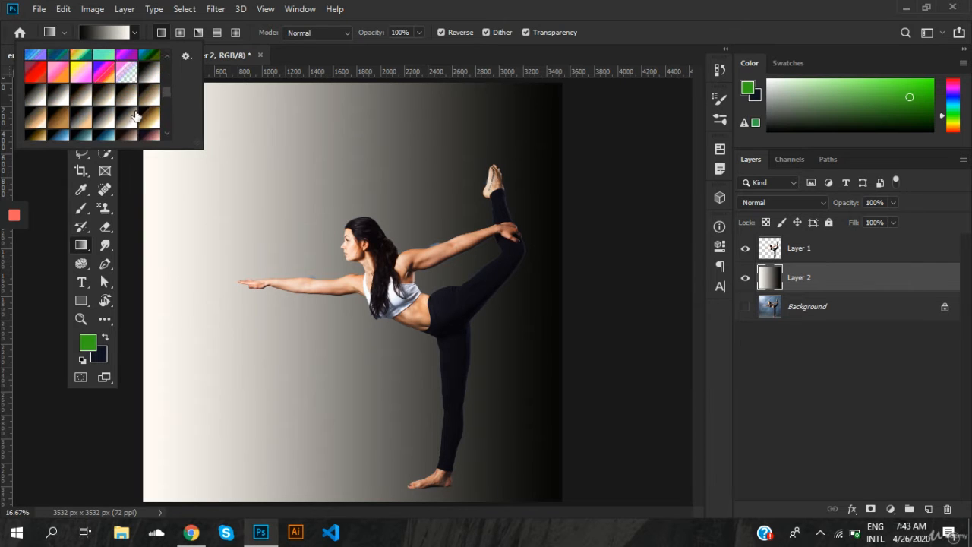
{"action": "left_click", "coordinate": [186, 57]}
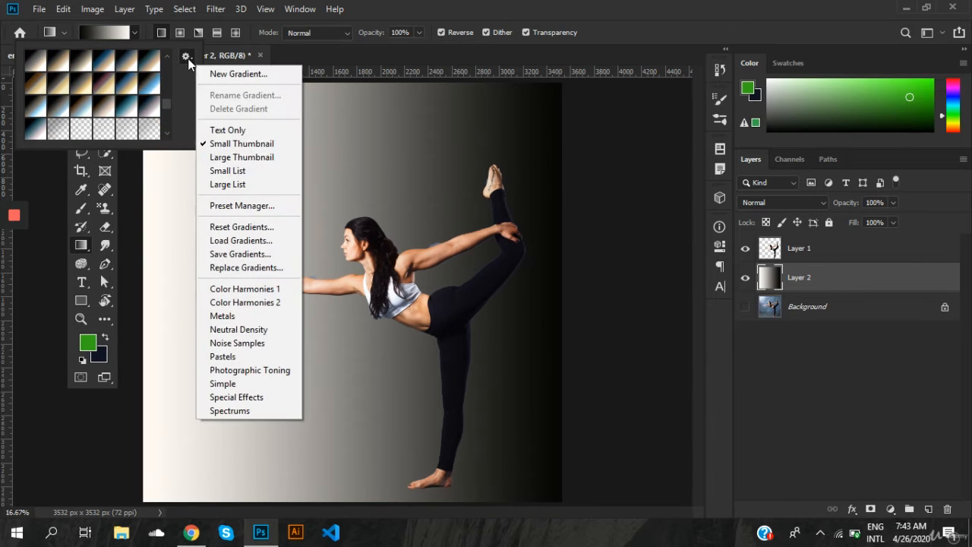
{"action": "left_click", "coordinate": [252, 315]}
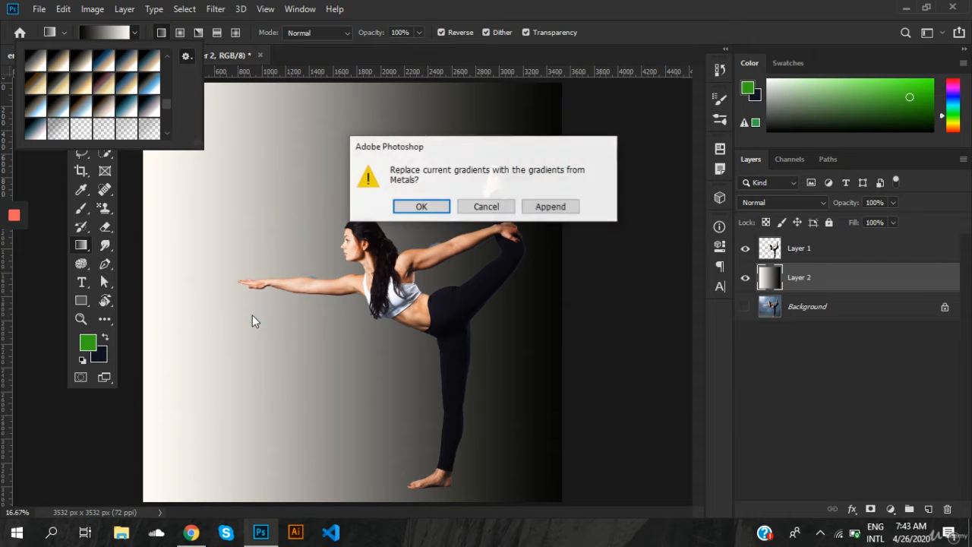
{"action": "left_click", "coordinate": [536, 206]}
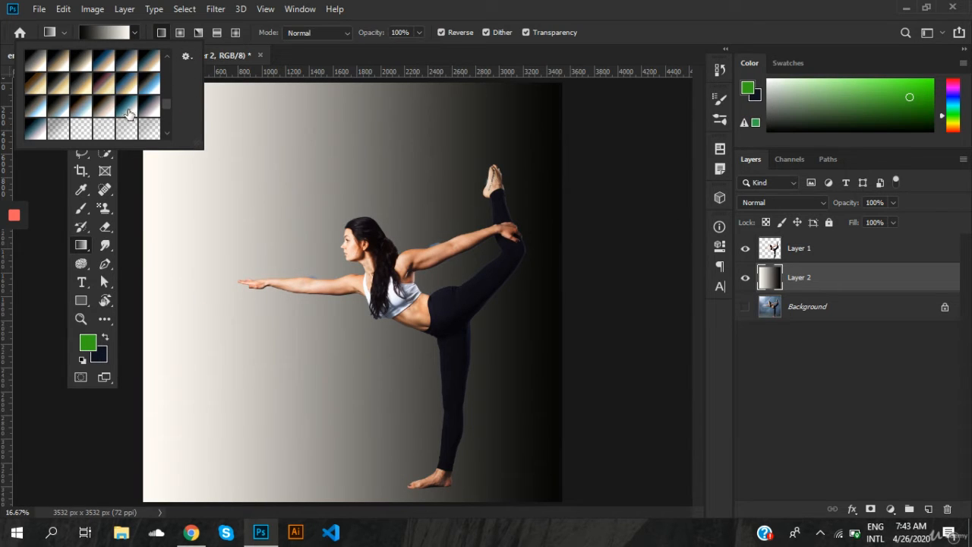
{"action": "scroll", "coordinate": [135, 122], "scroll_direction": "down", "scroll_amount": 5}
{"action": "scroll", "coordinate": [135, 122], "scroll_direction": "down", "scroll_amount": 1}
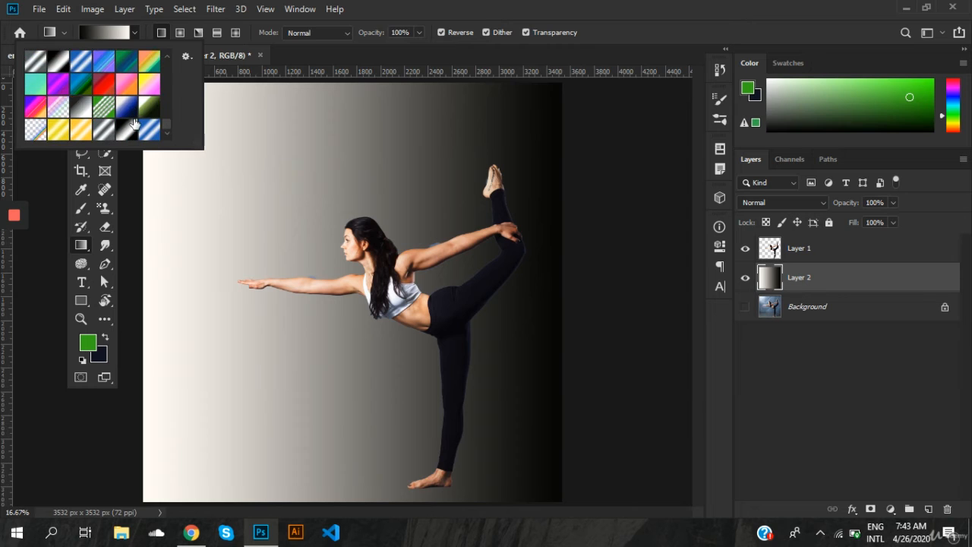
{"action": "scroll", "coordinate": [135, 124], "scroll_direction": "up", "scroll_amount": 6}
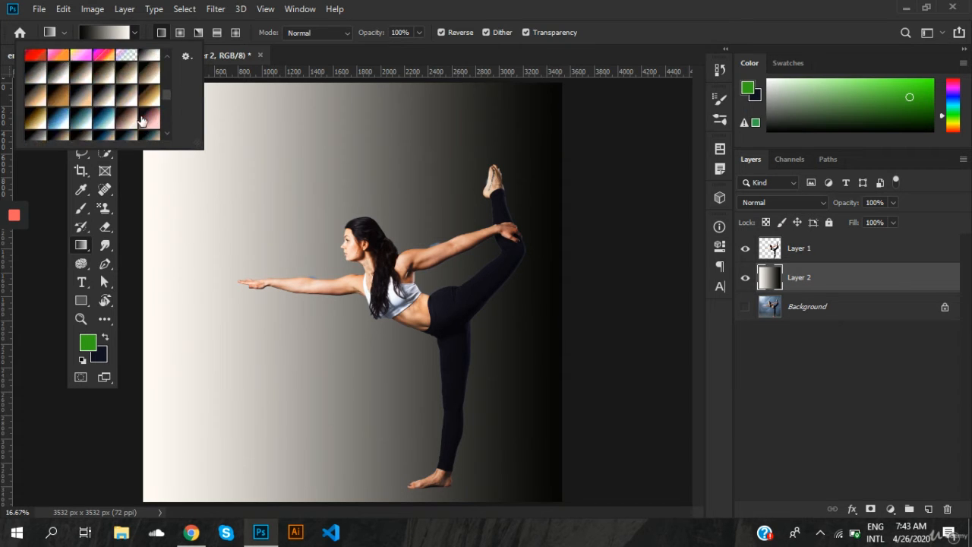
{"action": "left_click_drag", "start_coordinate": [165, 82], "coordinate": [171, 58]}
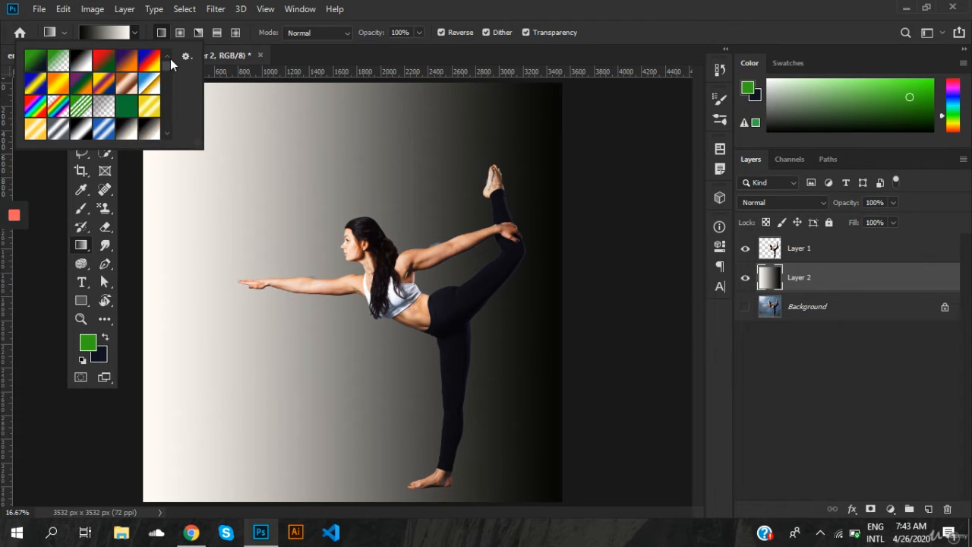
- Try shifting the black-to-white gradient's color midpoint to 95% in the Gradient Editor
{"action": "left_click", "coordinate": [117, 33]}
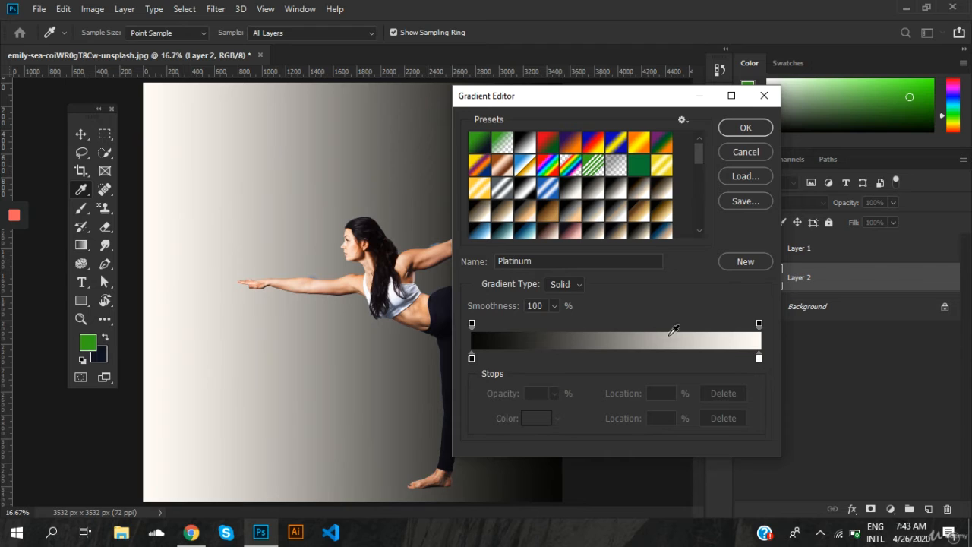
{"action": "left_click", "coordinate": [471, 357]}
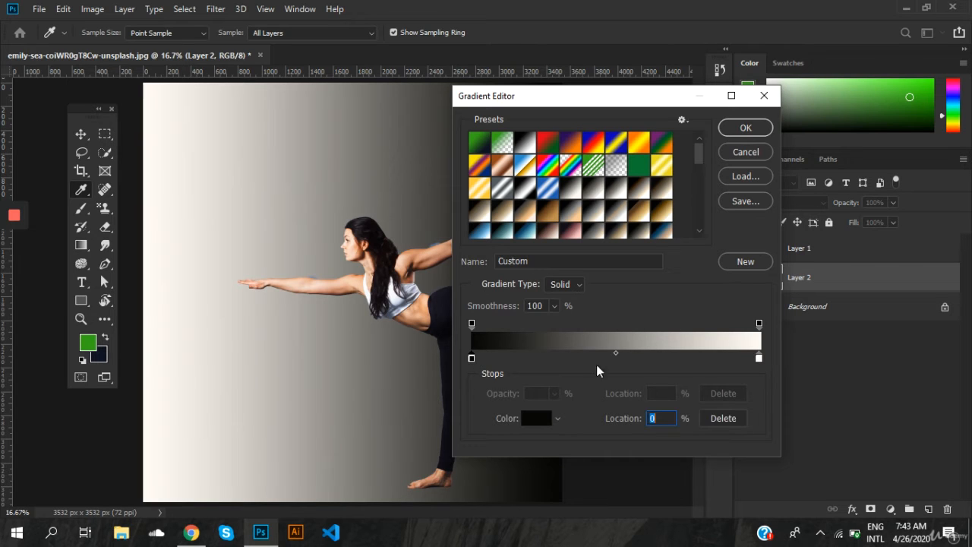
{"action": "left_click", "coordinate": [616, 354]}
{"action": "left_click_drag", "start_coordinate": [616, 356], "coordinate": [760, 351]}
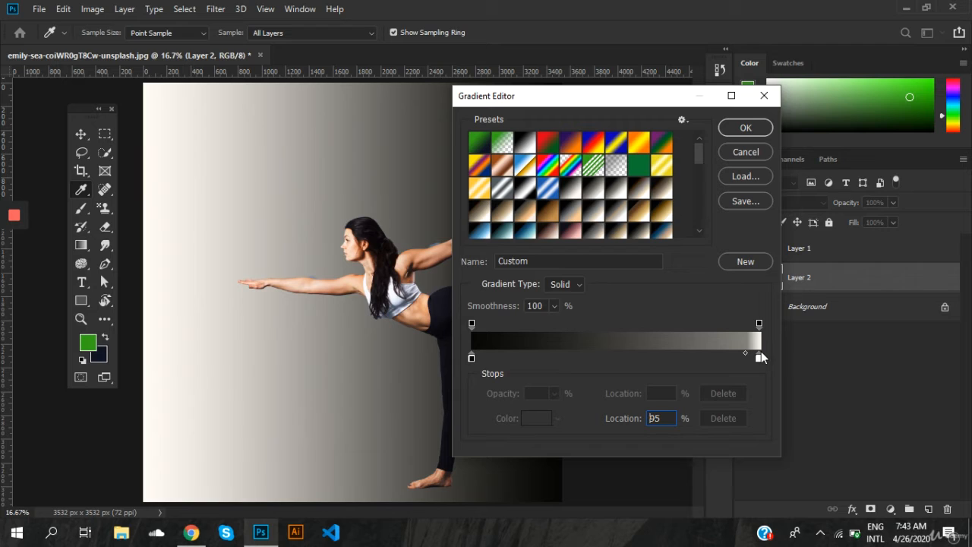
- Try adding a copy of the gradient's black color stop at 52%, recolor it brown, and discard all the gradient edits
{"action": "left_click", "coordinate": [471, 358], "text": "alt"}
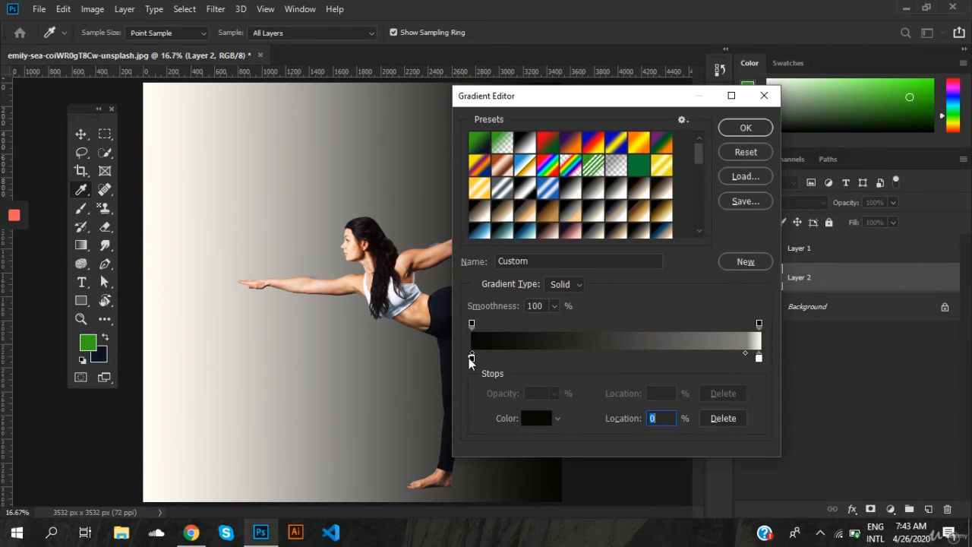
{"action": "left_click_drag", "start_coordinate": [470, 358], "coordinate": [622, 359]}
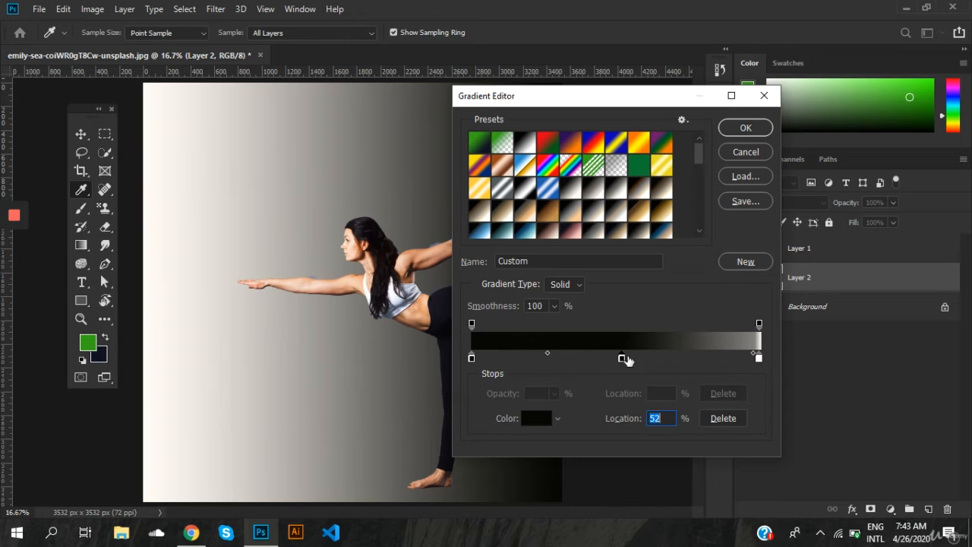
{"action": "double_click", "coordinate": [622, 359]}
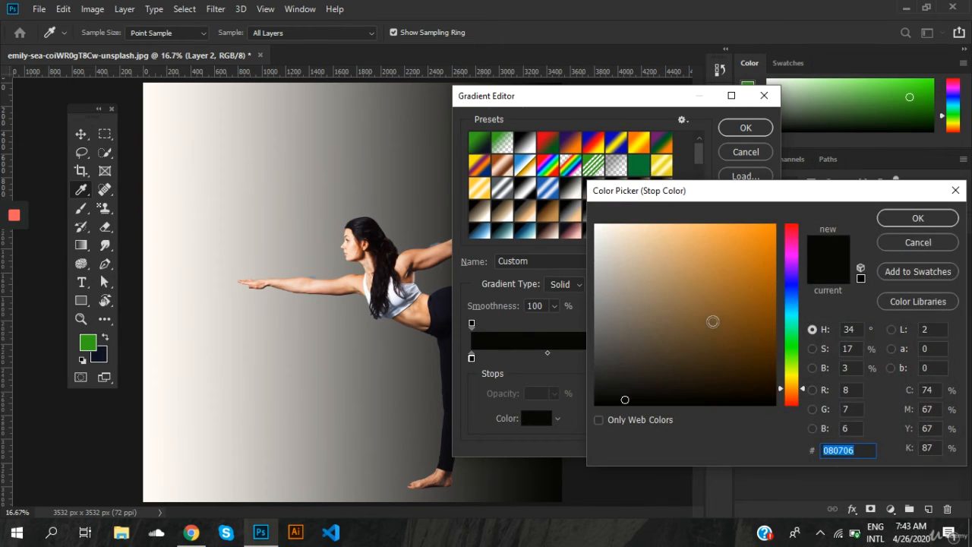
{"action": "left_click", "coordinate": [712, 316]}
{"action": "left_click", "coordinate": [928, 219]}
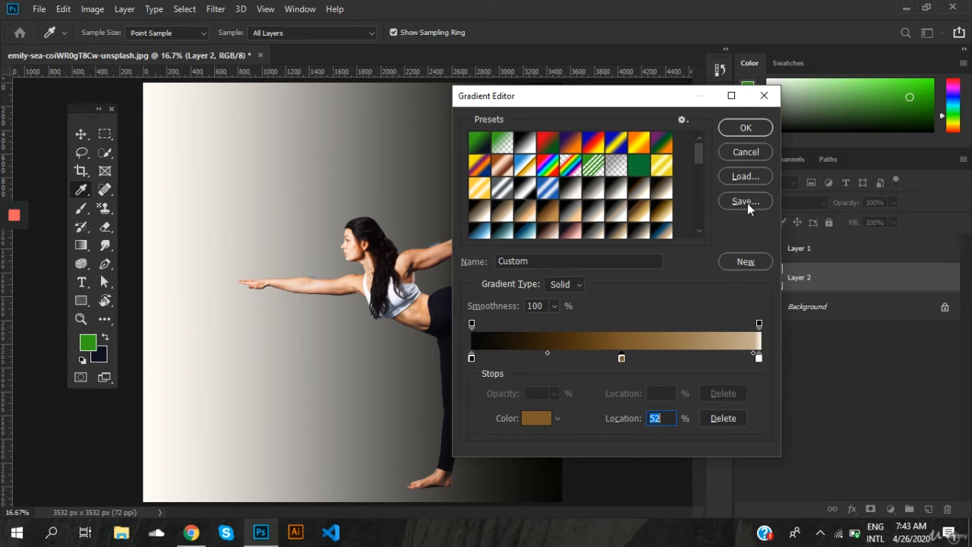
{"action": "left_click", "coordinate": [741, 154]}
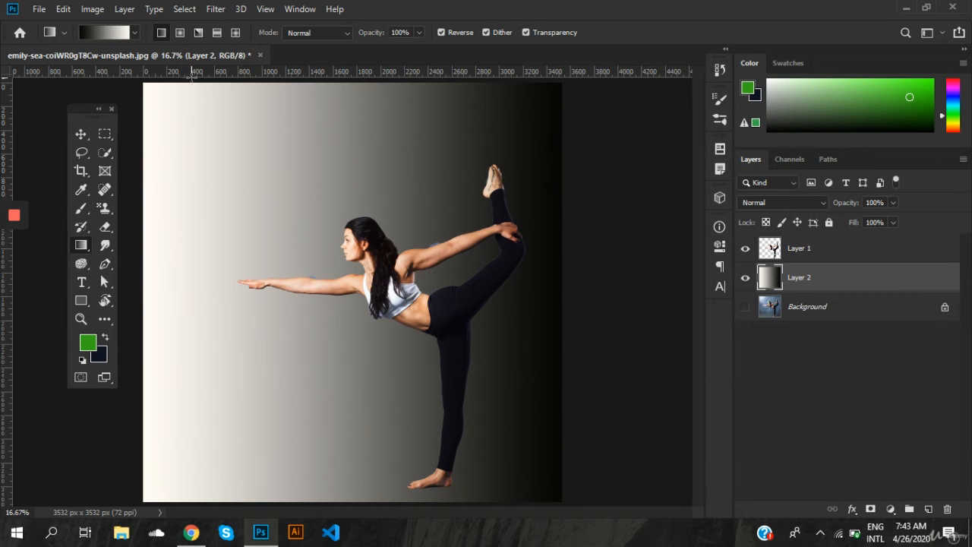
- Try radial, angle and reflected versions of the black-to-white gradient one after another across Layer 2
{"action": "left_click", "coordinate": [181, 34]}
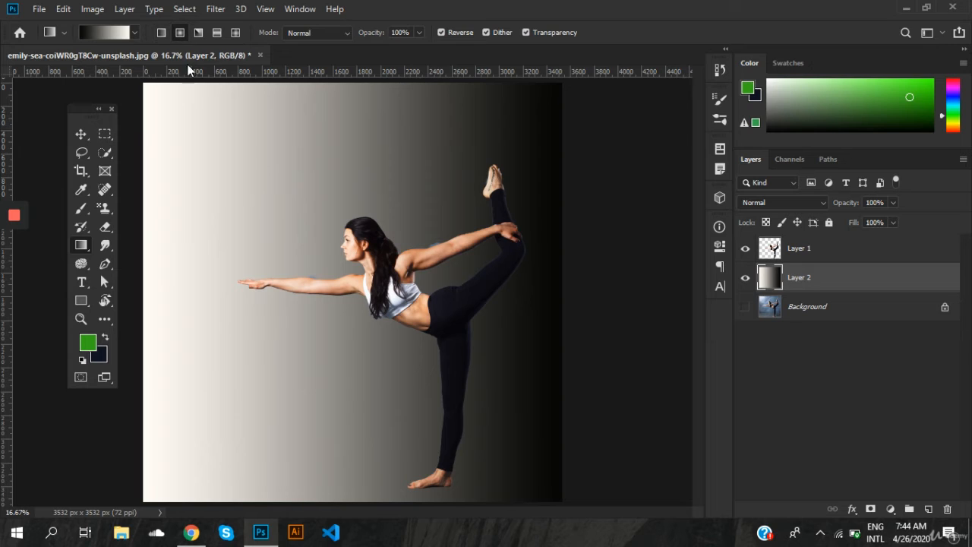
{"action": "left_click_drag", "start_coordinate": [320, 302], "coordinate": [547, 302]}
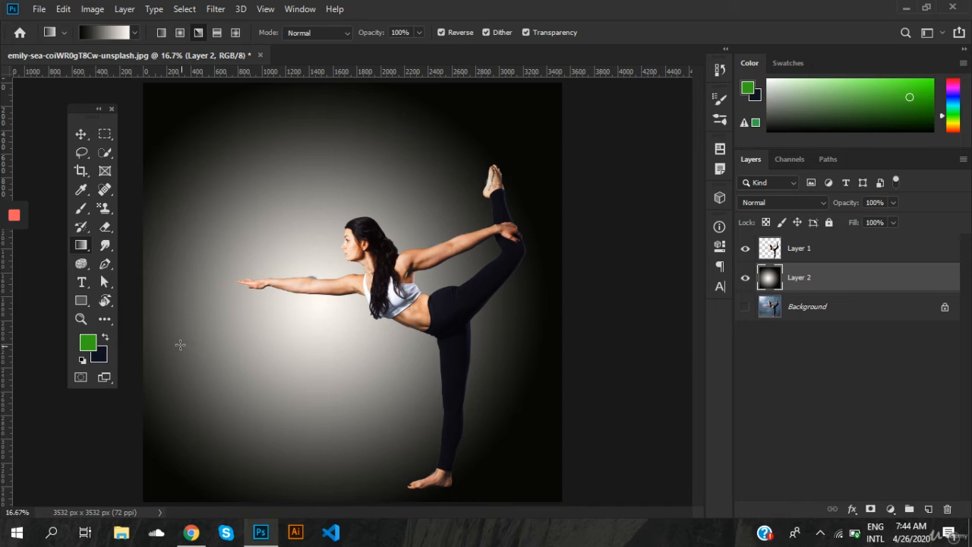
{"action": "left_click_drag", "start_coordinate": [145, 313], "coordinate": [552, 313]}
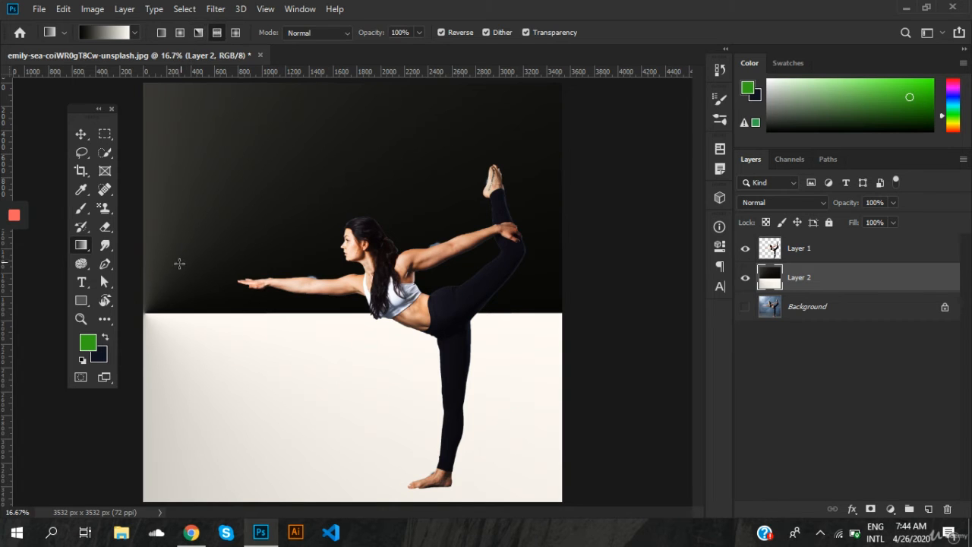
{"action": "left_click_drag", "start_coordinate": [172, 273], "coordinate": [549, 280]}
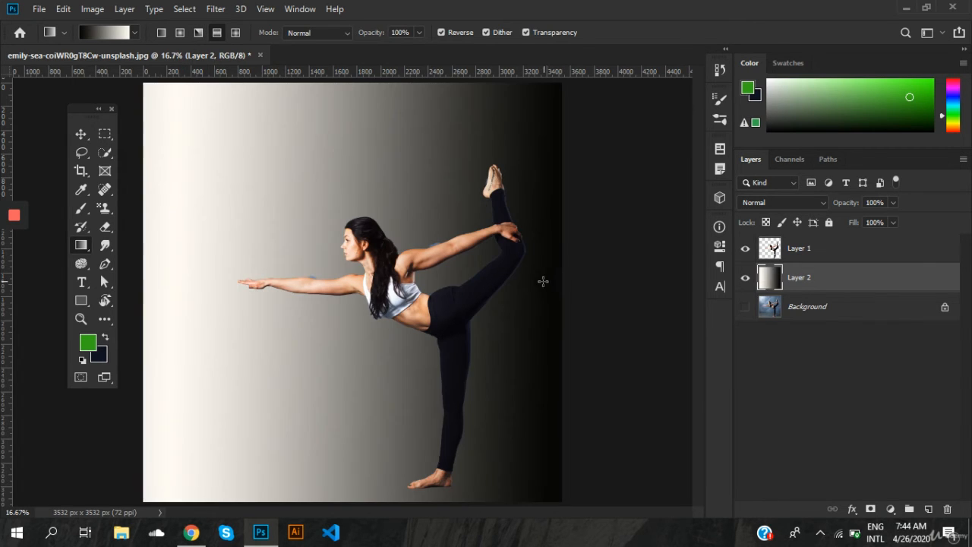
- Draw a small diamond gradient on Layer 2 with its bright center just below the woman's outstretched arm
{"action": "left_click", "coordinate": [236, 32]}
{"action": "left_click_drag", "start_coordinate": [180, 201], "coordinate": [519, 299]}
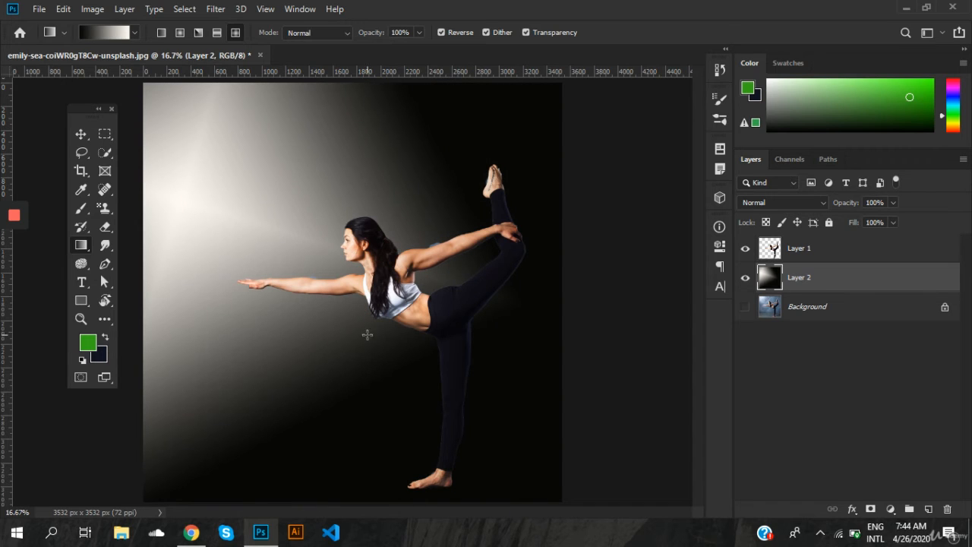
{"action": "left_click_drag", "start_coordinate": [316, 336], "coordinate": [426, 337]}
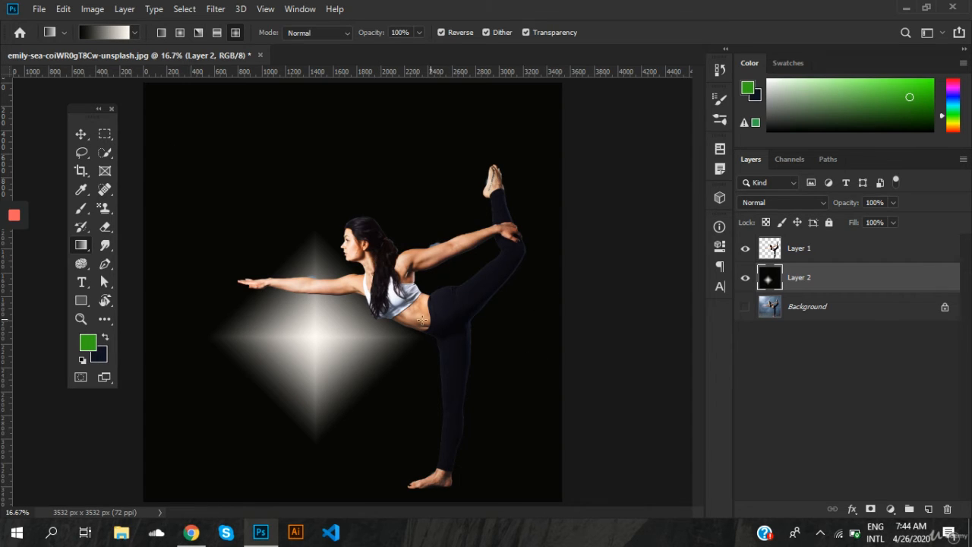
- Switch to File Explorer and open the Source folder inside A52 > A53
{"action": "left_click", "coordinate": [121, 532]}
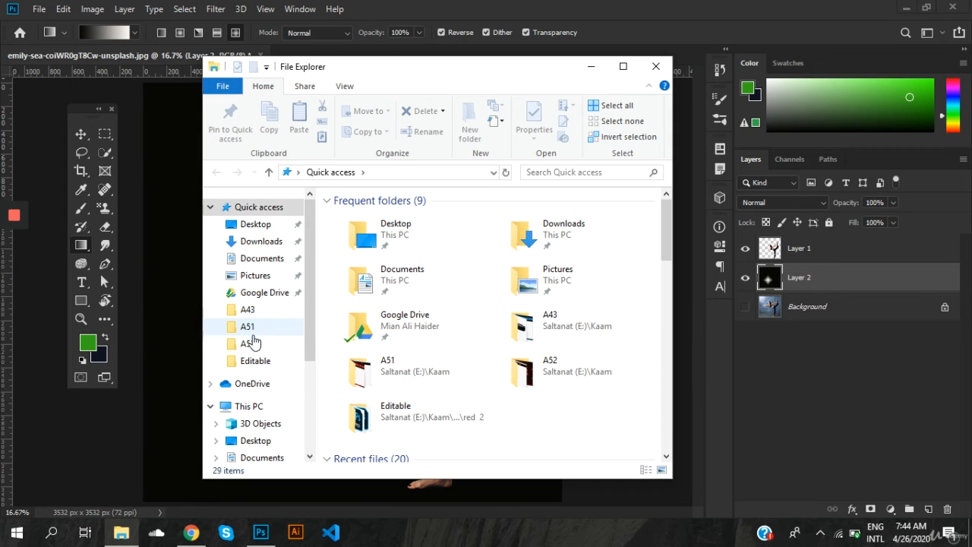
{"action": "left_click", "coordinate": [255, 343]}
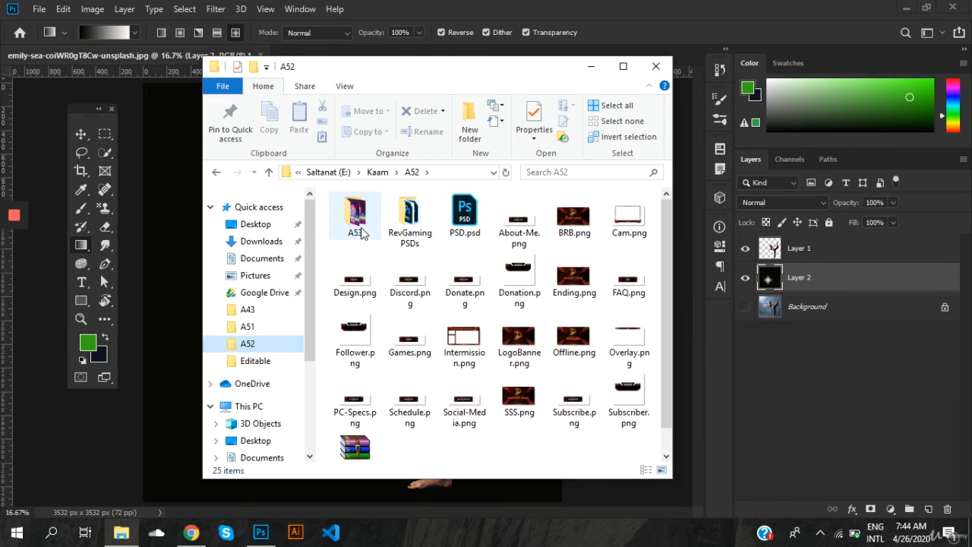
{"action": "double_click", "coordinate": [357, 220]}
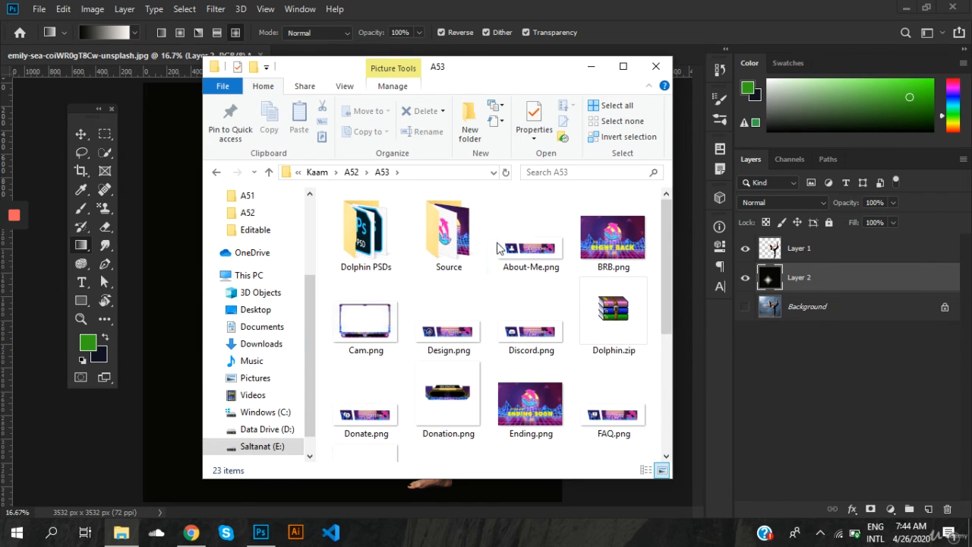
{"action": "scroll", "coordinate": [513, 374], "scroll_direction": "down", "scroll_amount": 3}
{"action": "scroll", "coordinate": [513, 374], "scroll_direction": "up", "scroll_amount": 3}
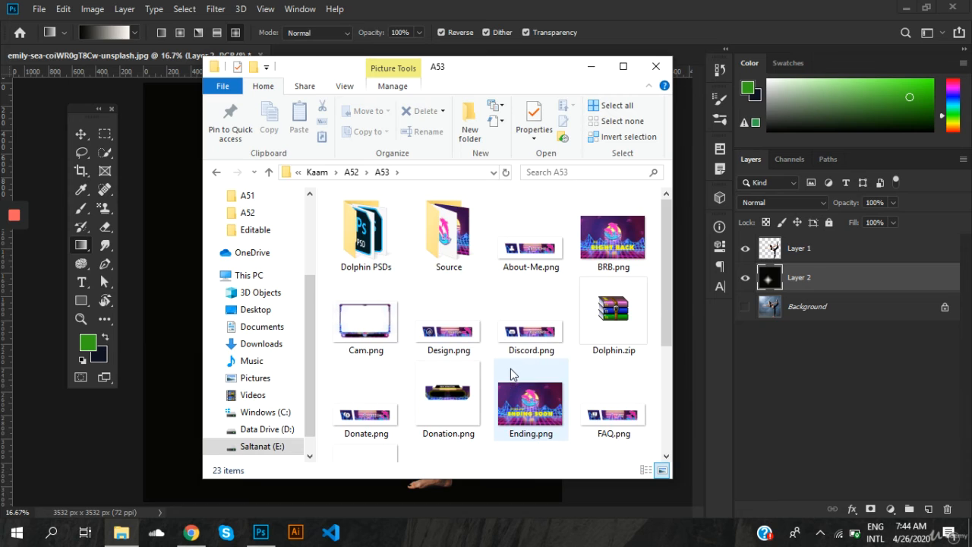
{"action": "double_click", "coordinate": [449, 245]}
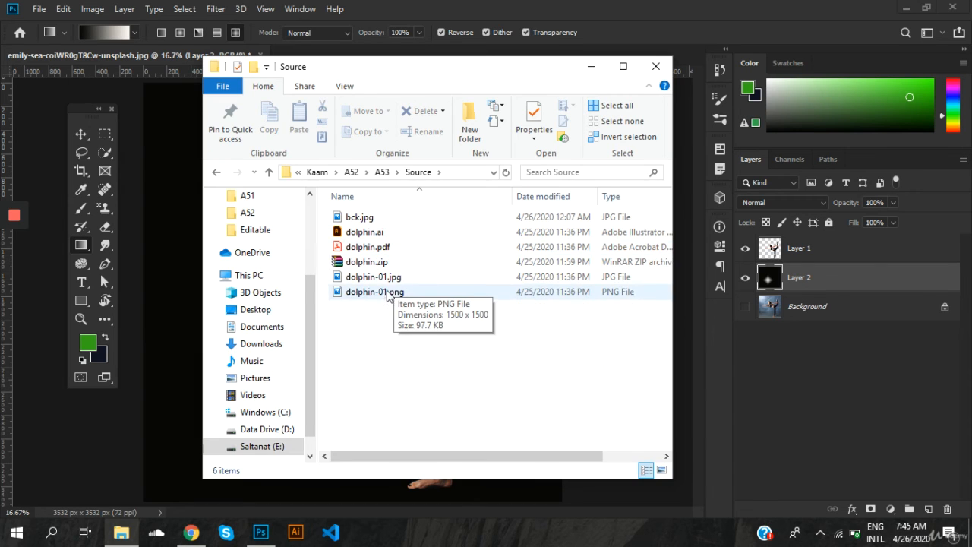
- Preview the image bck.jpg and close the preview
{"action": "left_click", "coordinate": [361, 219]}
{"action": "left_click_drag", "start_coordinate": [361, 222], "coordinate": [272, 249]}
{"action": "left_click", "coordinate": [394, 218]}
{"action": "double_click", "coordinate": [363, 220]}
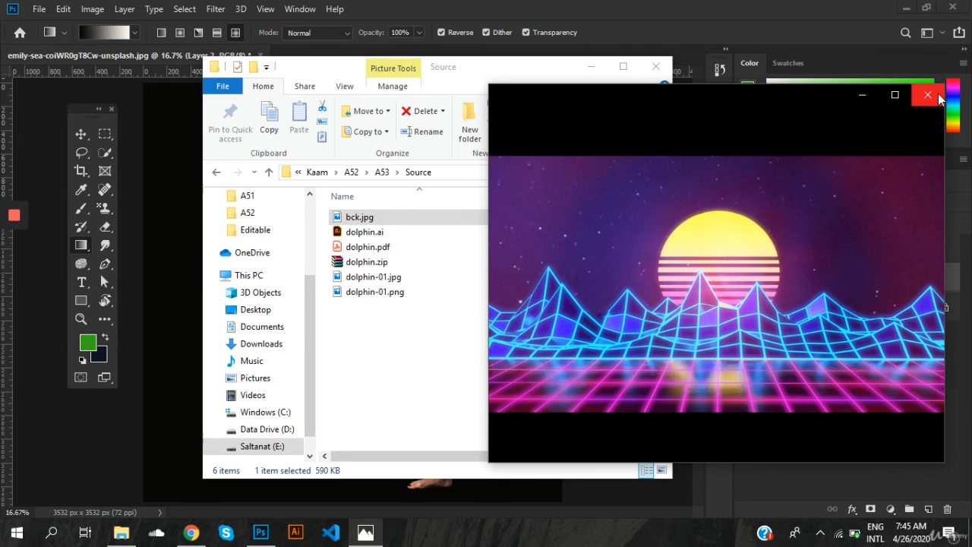
{"action": "left_click", "coordinate": [938, 93]}
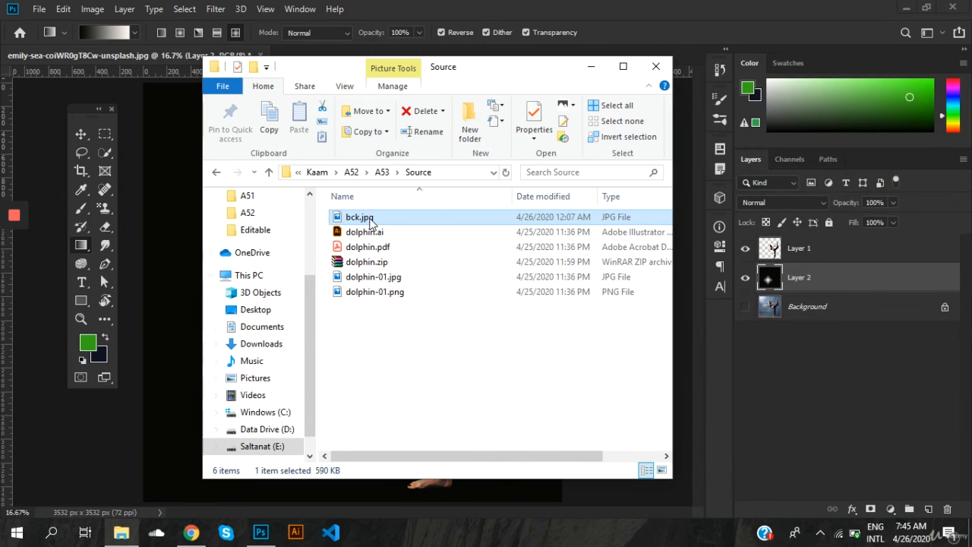
- Place bck.jpg between the woman cut-out and Layer 2 and scale it to about 854% to span the canvas width
{"action": "left_click_drag", "start_coordinate": [370, 222], "coordinate": [183, 272]}
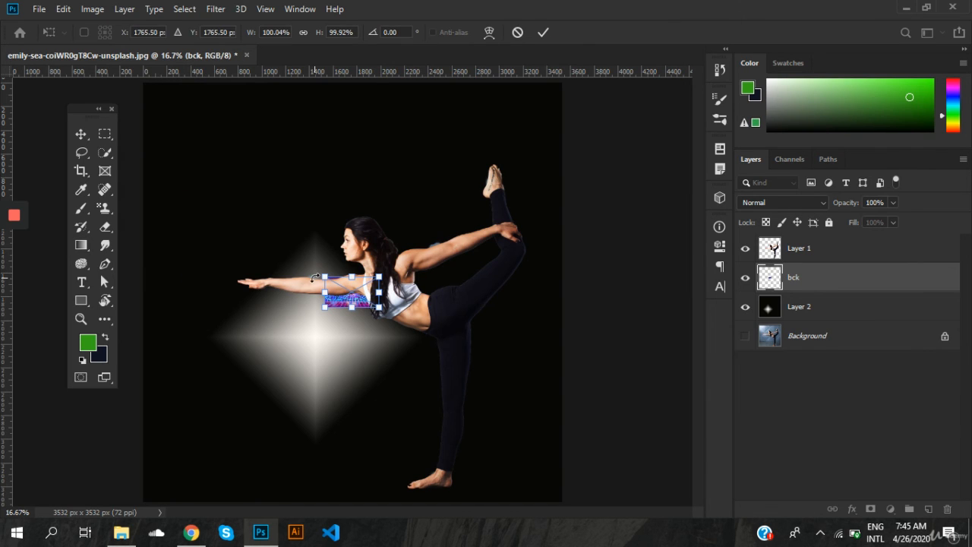
{"action": "left_click_drag", "start_coordinate": [324, 276], "coordinate": [146, 97]}
{"action": "left_click_drag", "start_coordinate": [379, 306], "coordinate": [588, 425]}
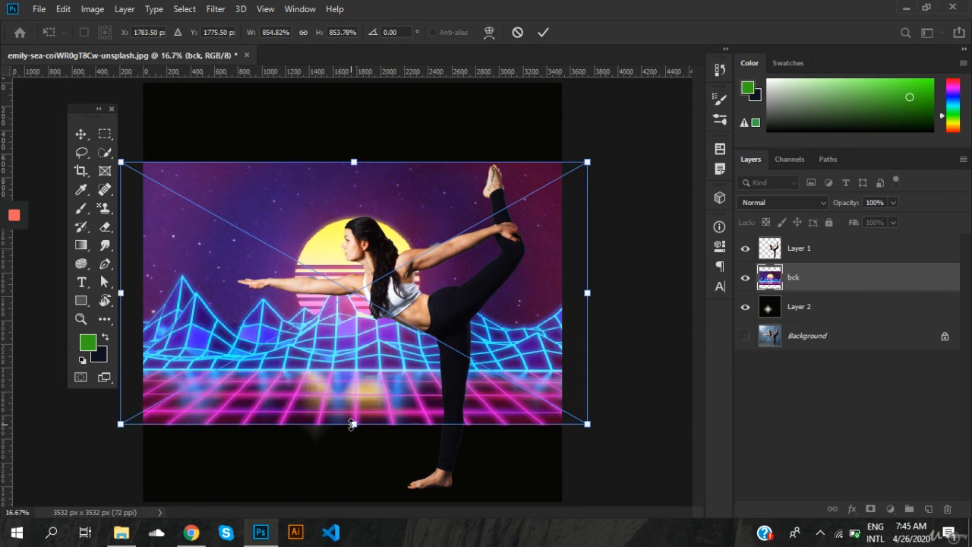
- Stretch the placed bck image's height to about 1470% to cover the full canvas, hide Layer 2, and activate the Move tool
{"action": "left_click_drag", "start_coordinate": [352, 423], "coordinate": [364, 526]}
{"action": "left_click_drag", "start_coordinate": [352, 163], "coordinate": [347, 72]}
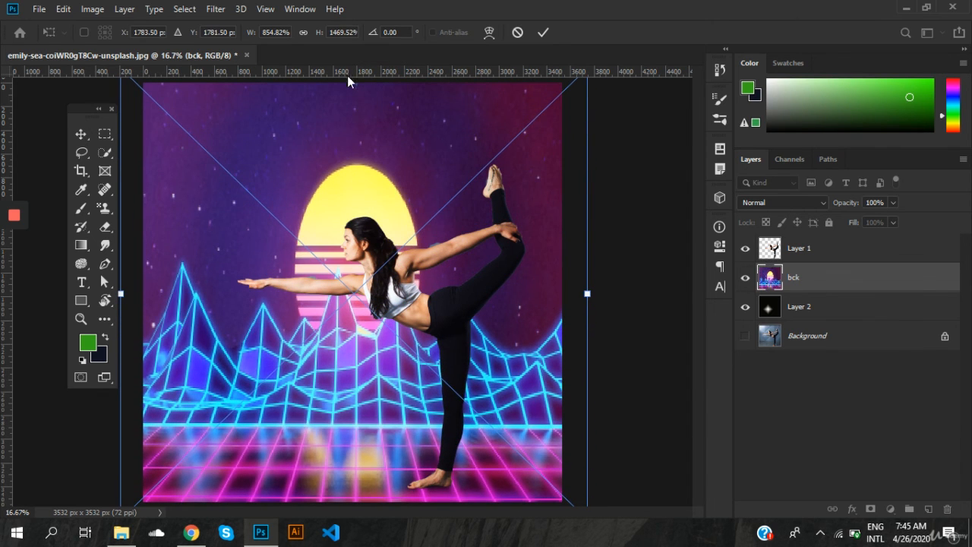
{"action": "left_click", "coordinate": [746, 310]}
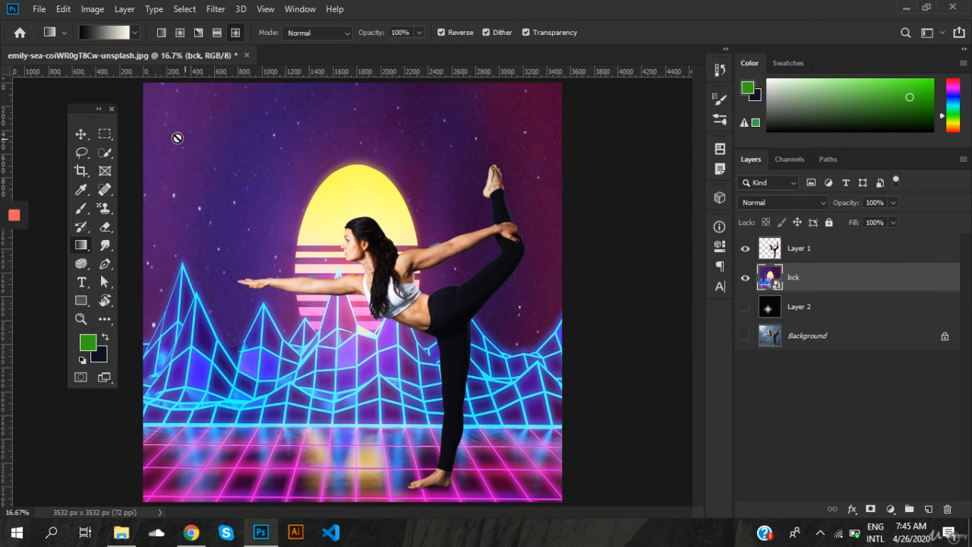
{"action": "left_click", "coordinate": [80, 135]}
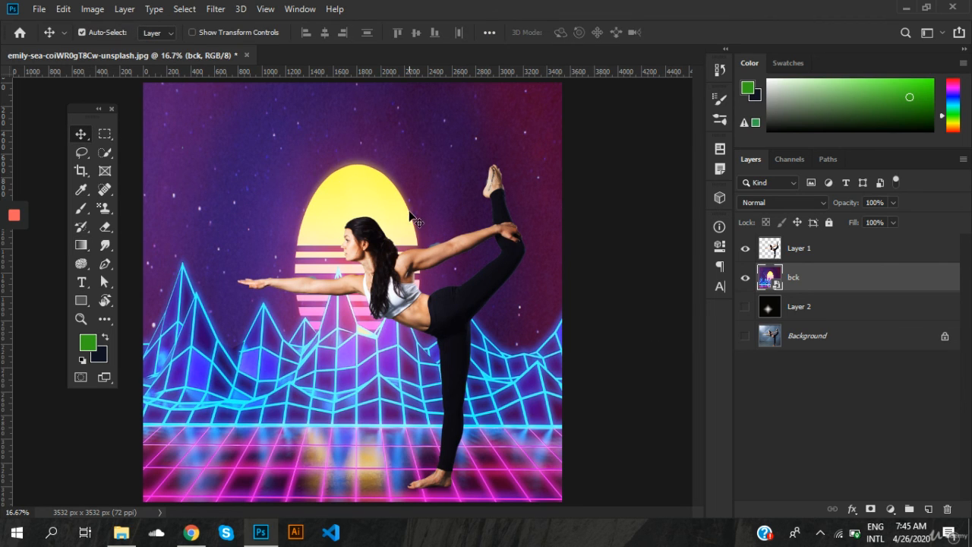